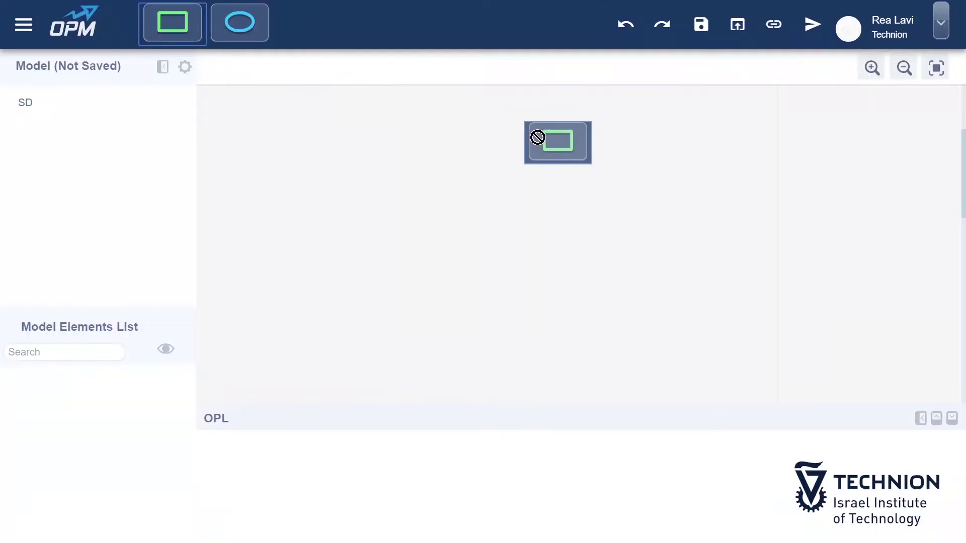
Name the first object 'Passenger Group'
type("Pas")
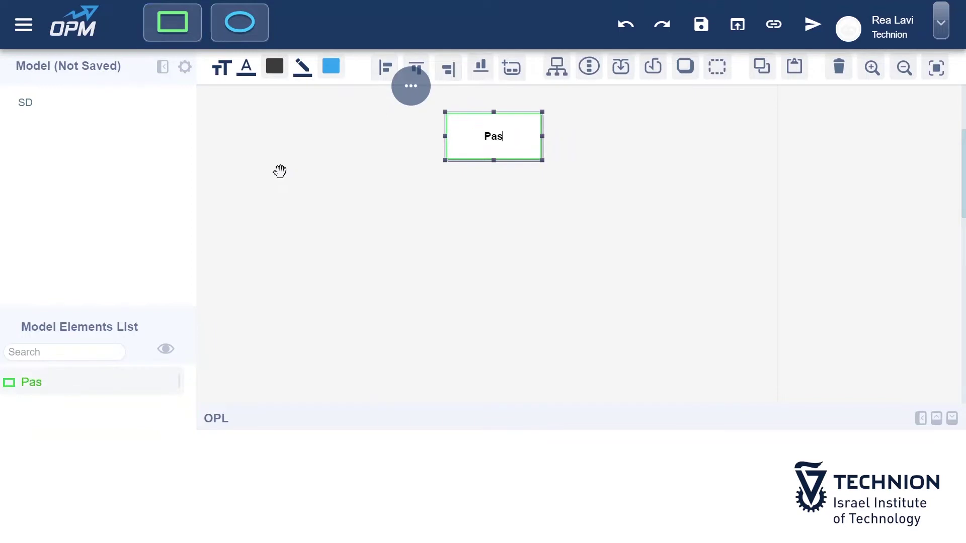
type("senger Group")
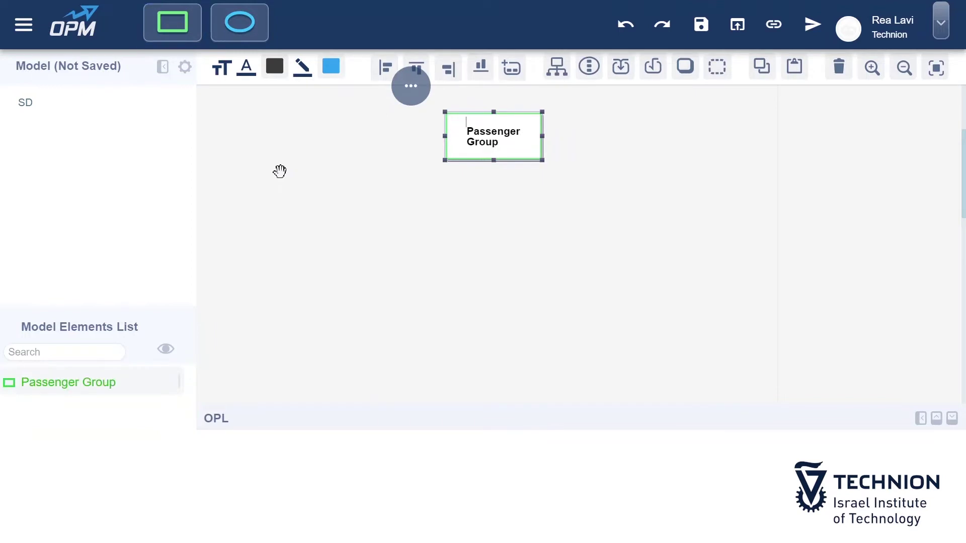
left_click(280, 171)
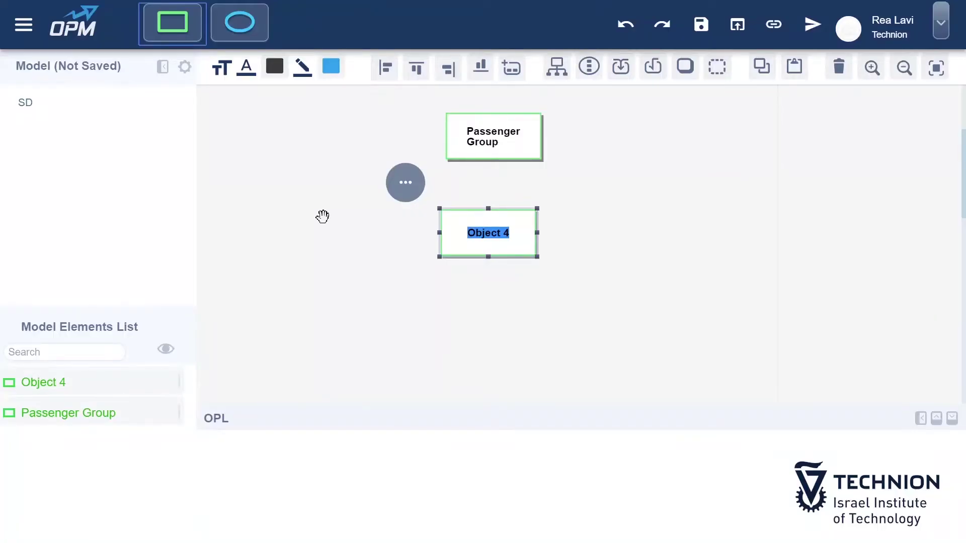
Name the second object 'Travel Time' and draw a link to it from Passenger Group
type("Tra")
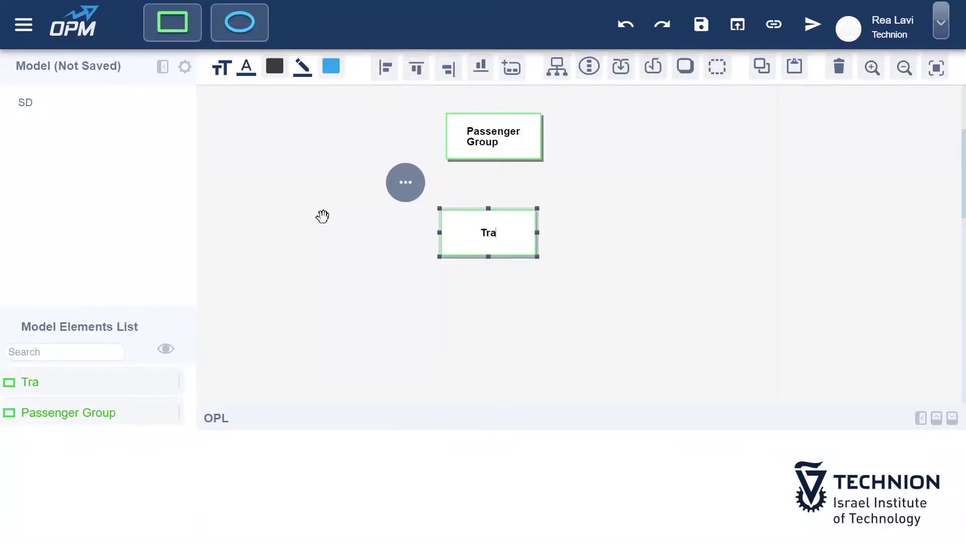
type("vel Tim")
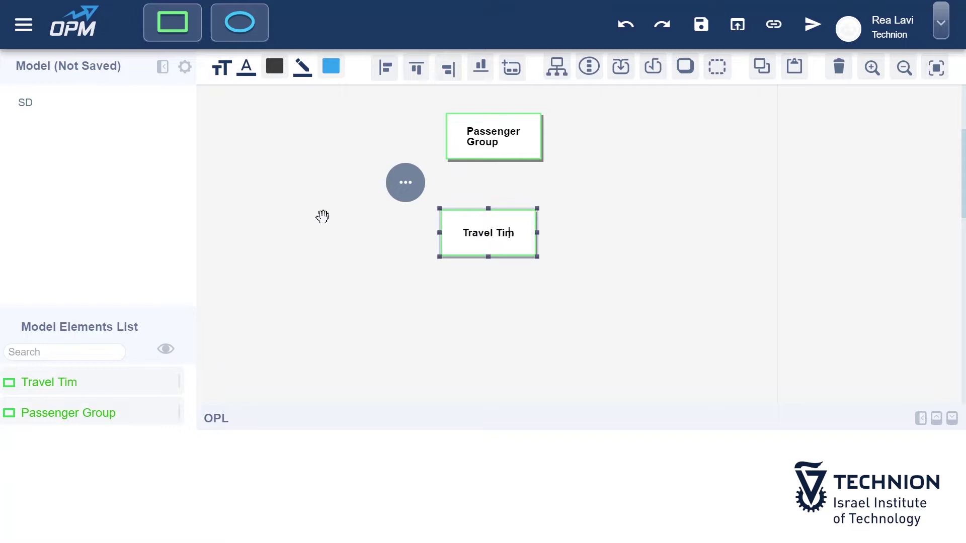
type("e")
left_click(322, 216)
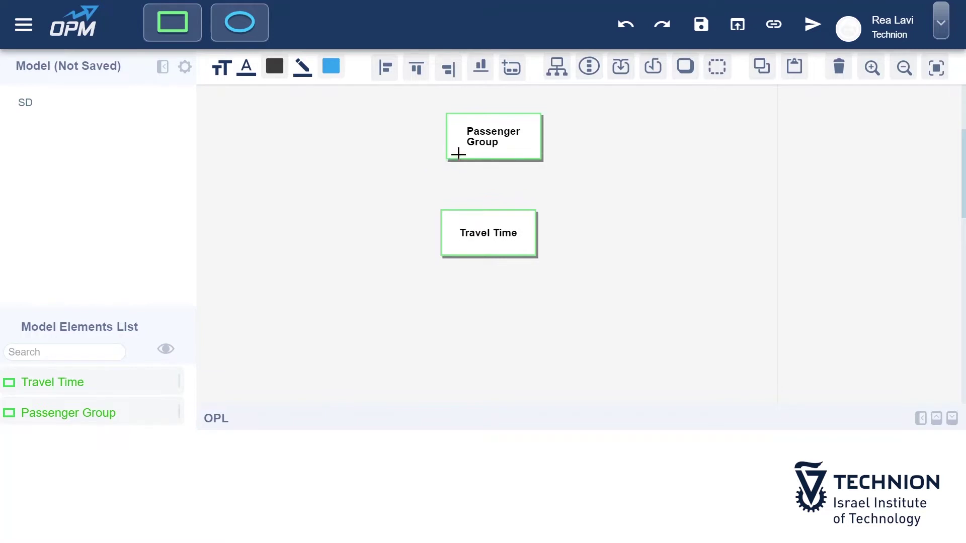
left_click_drag(458, 153, 467, 219)
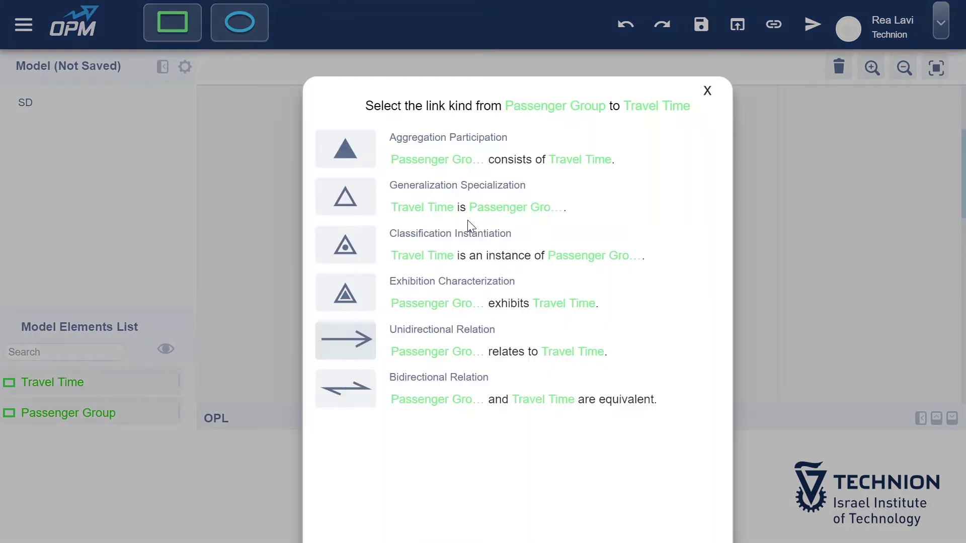
Choose Exhibition Characterization so Passenger Group exhibits Travel Time
left_click(400, 291)
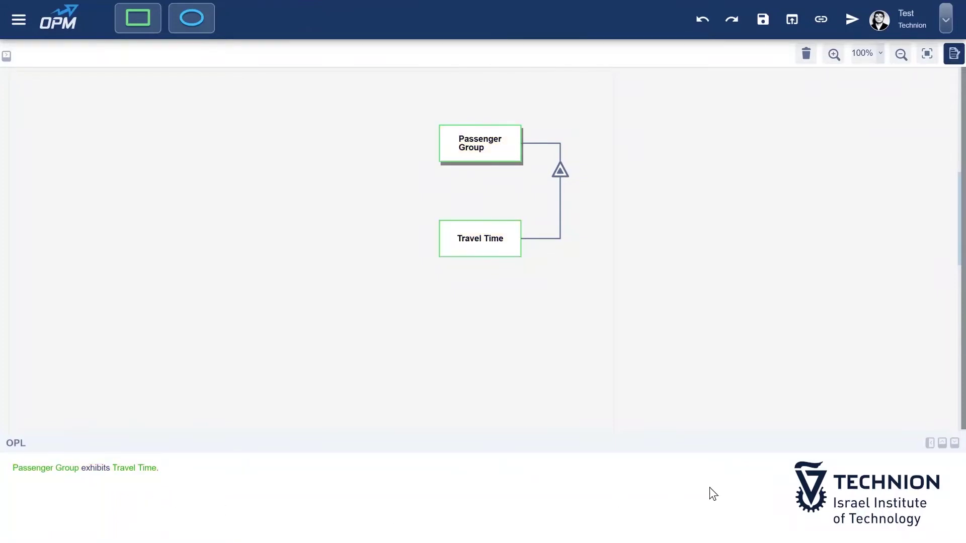
Give Travel Time two states named 'long' and 'short', then check the OPL sentence
left_click(955, 443)
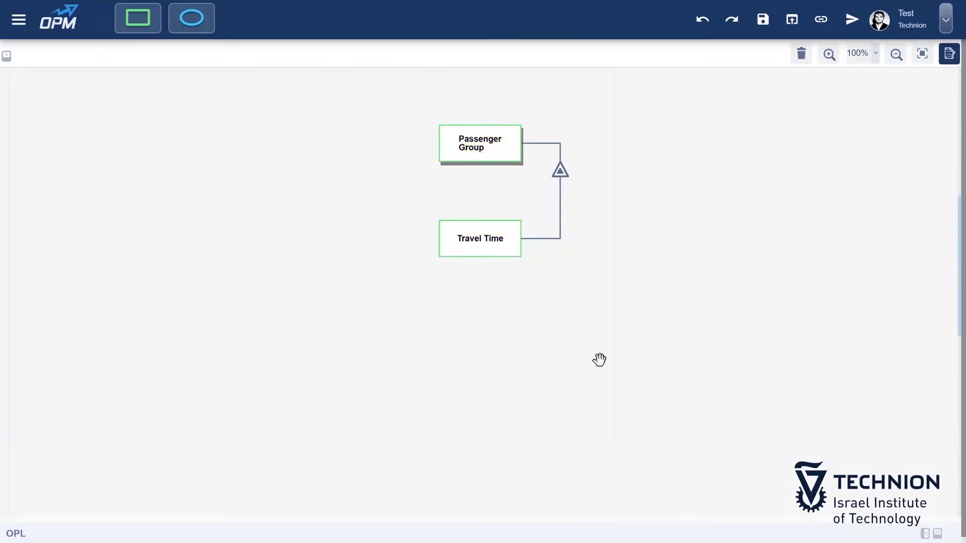
left_click(490, 241)
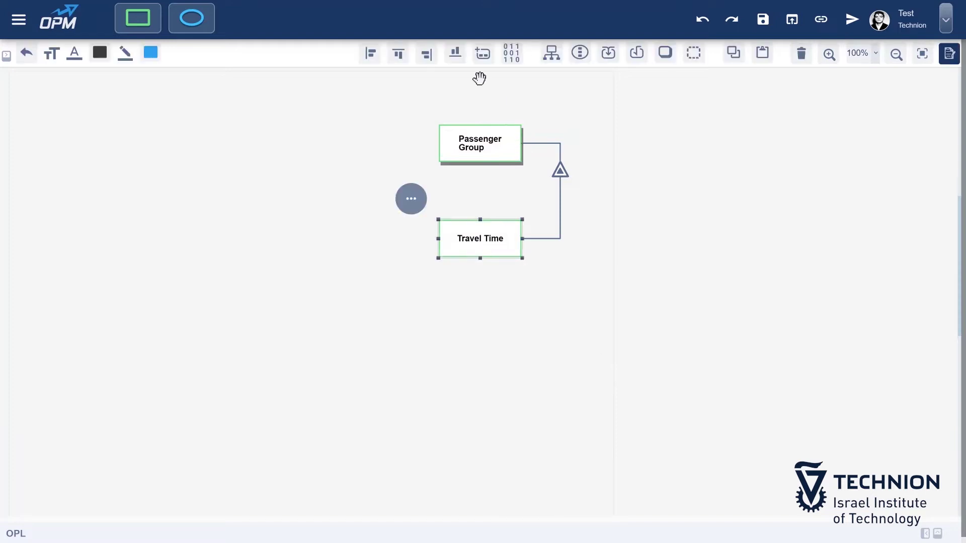
left_click(480, 54)
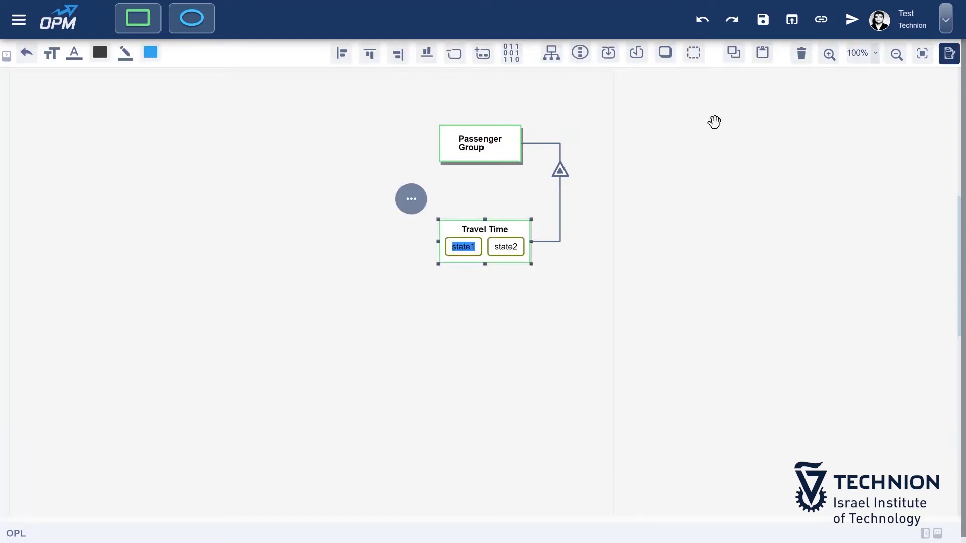
key("BackSpace")
key("Tab")
type("sh")
left_click(714, 121)
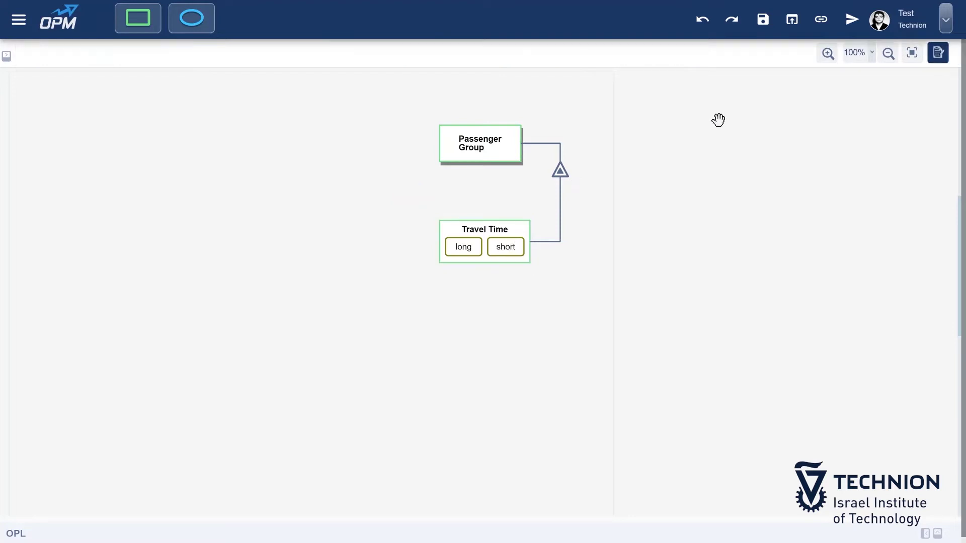
left_click(938, 534)
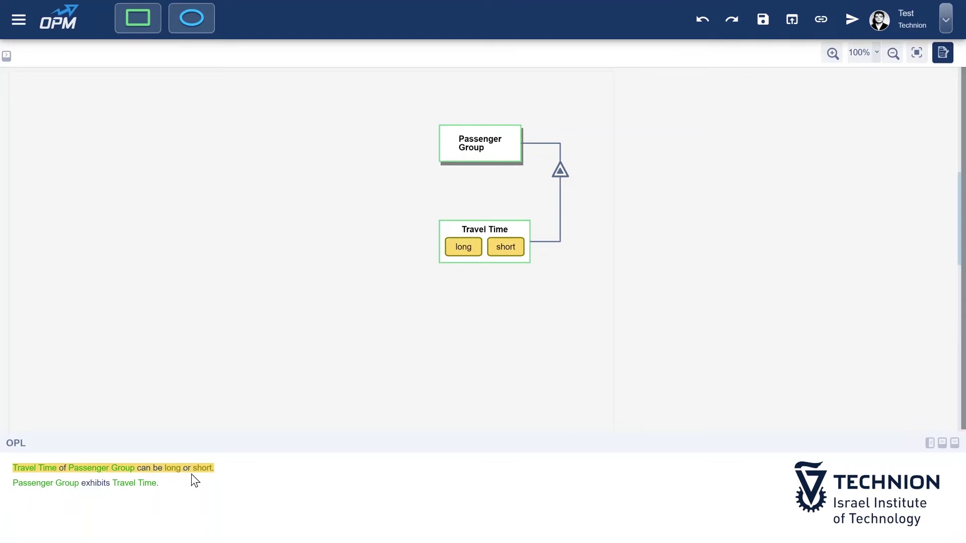
left_click(953, 443)
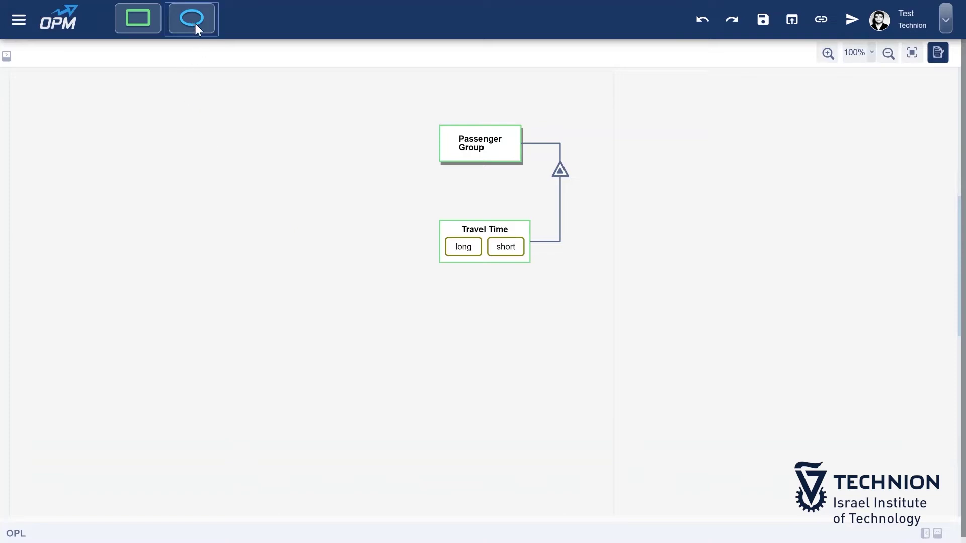
Add an 'Airplane Flying' process changing Travel Time from long to short via an in/out link pair
mouse_move(195, 24)
left_mouse_down()
mouse_move(397, 225)
mouse_move(483, 342)
left_mouse_up()
type("Airplane")
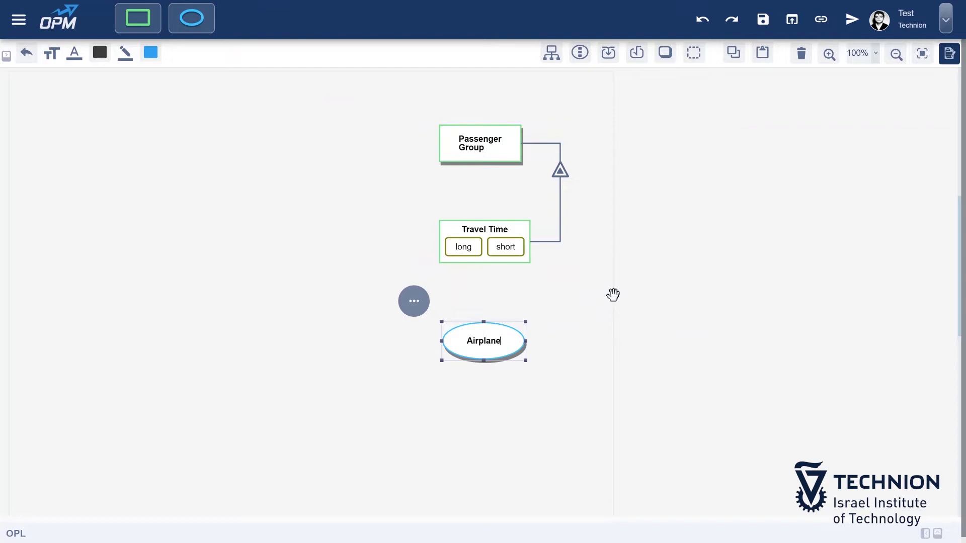
type(" Flying")
left_click(612, 294)
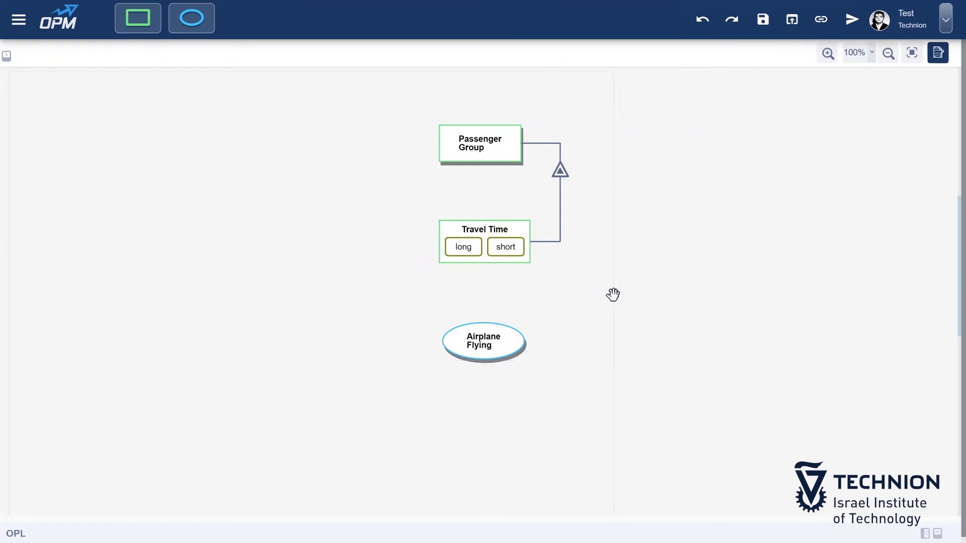
mouse_move(476, 248)
left_mouse_down()
mouse_move(472, 315)
mouse_move(481, 342)
left_mouse_up()
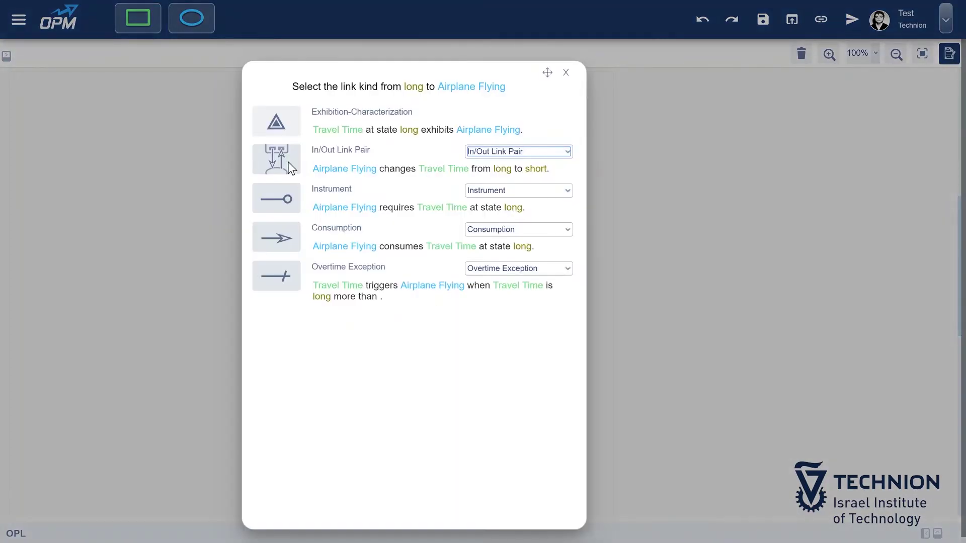
left_click(289, 166)
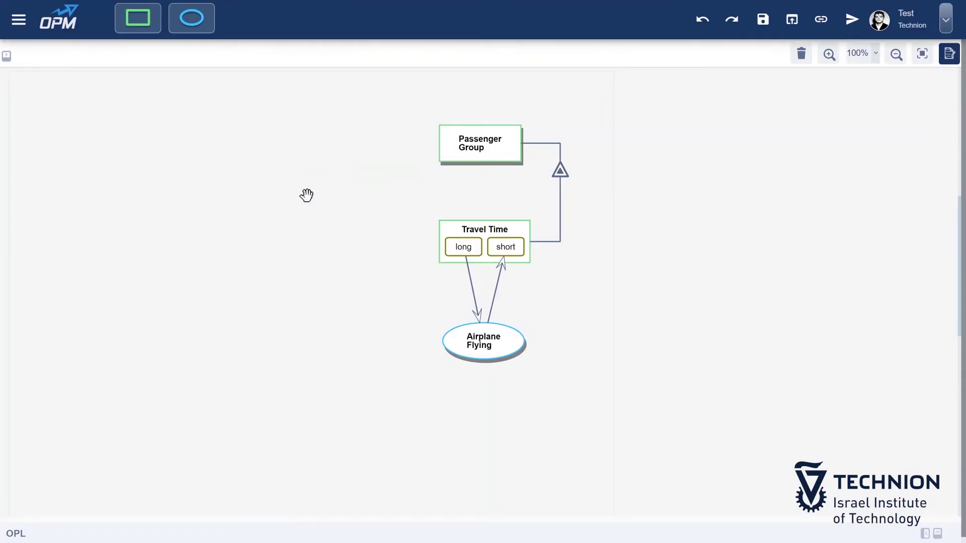
left_click(938, 535)
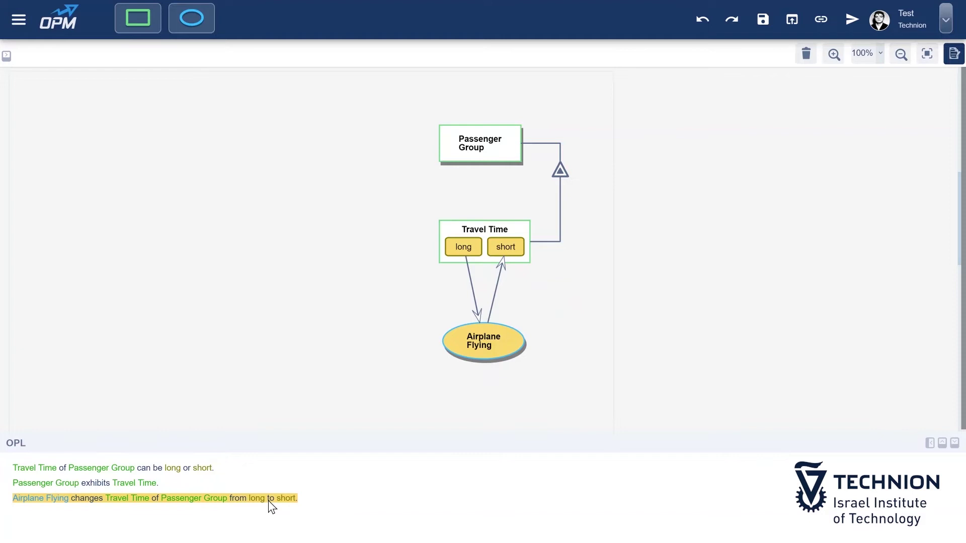
left_click(955, 443)
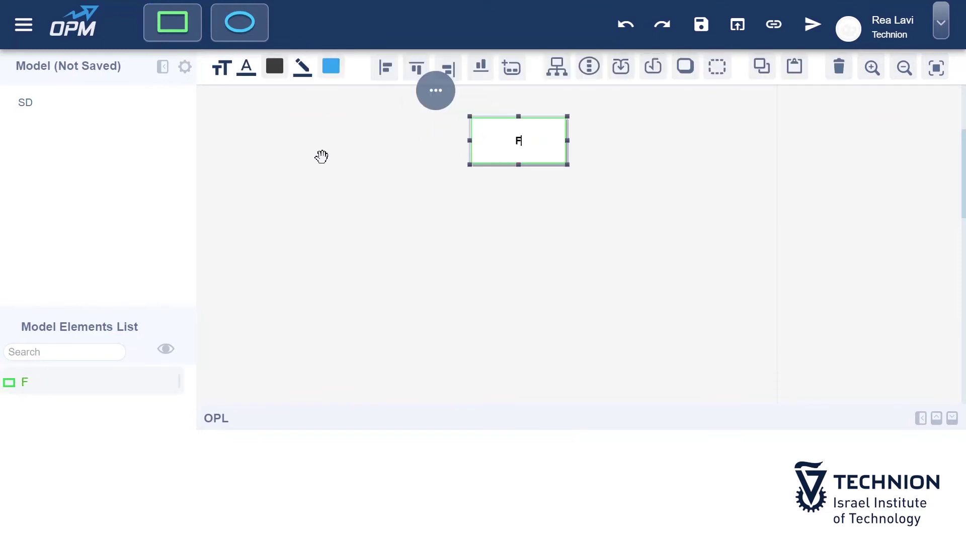
Name the object 'Fetus' and add a 'Developmental Stage' attribute that Fetus exhibits
type("etus")
left_click(321, 157)
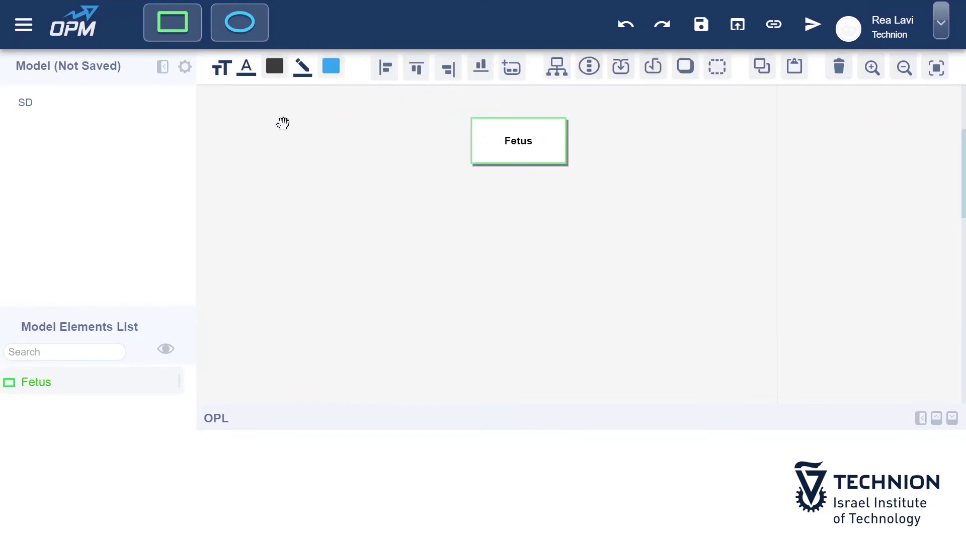
mouse_move(185, 43)
left_mouse_down()
mouse_move(376, 151)
mouse_move(508, 257)
mouse_move(540, 265)
left_mouse_up()
type("Developmental ")
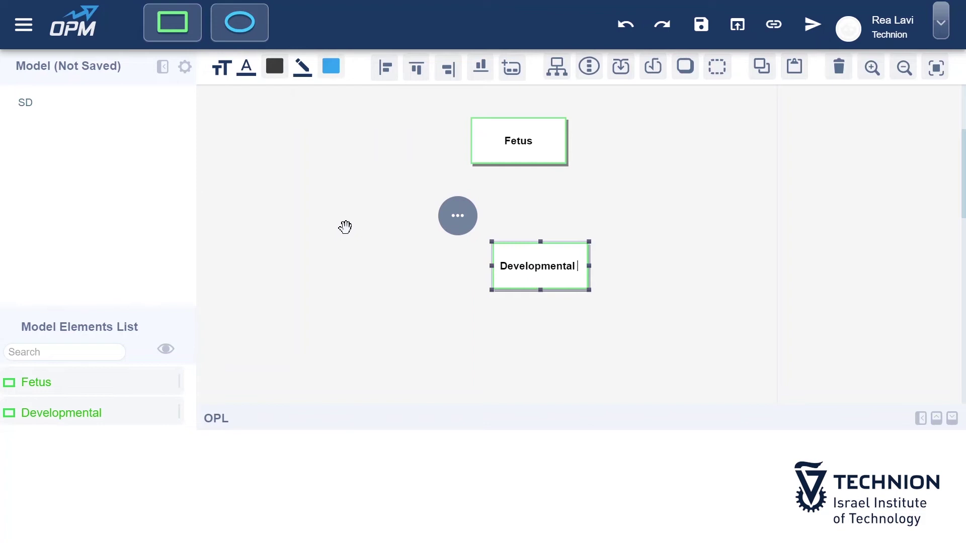
type("Stage")
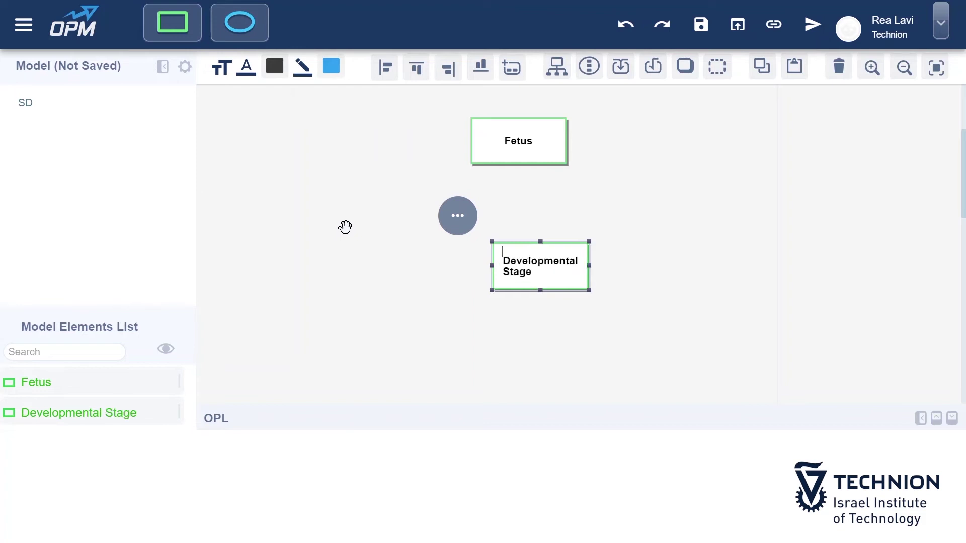
left_click(345, 226)
left_click_drag(474, 166, 530, 264)
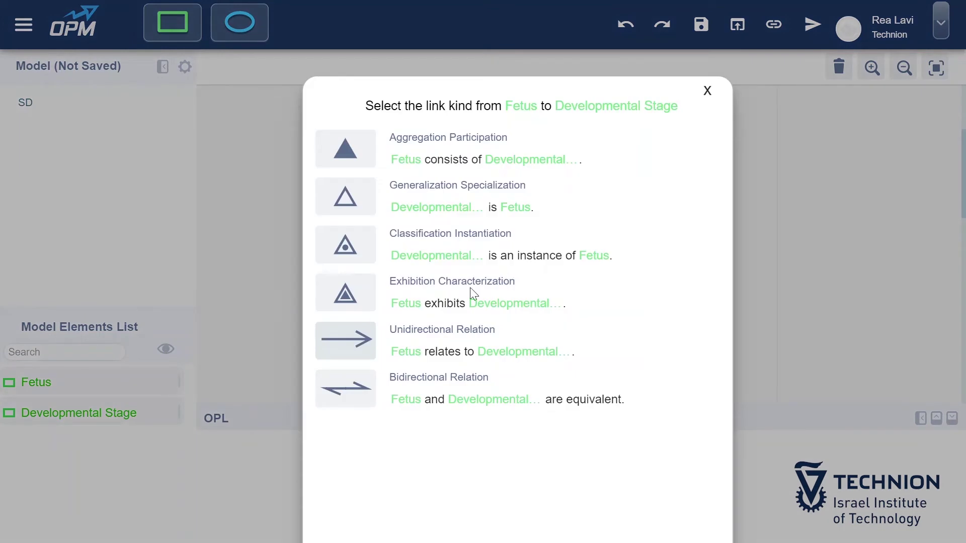
left_click(460, 298)
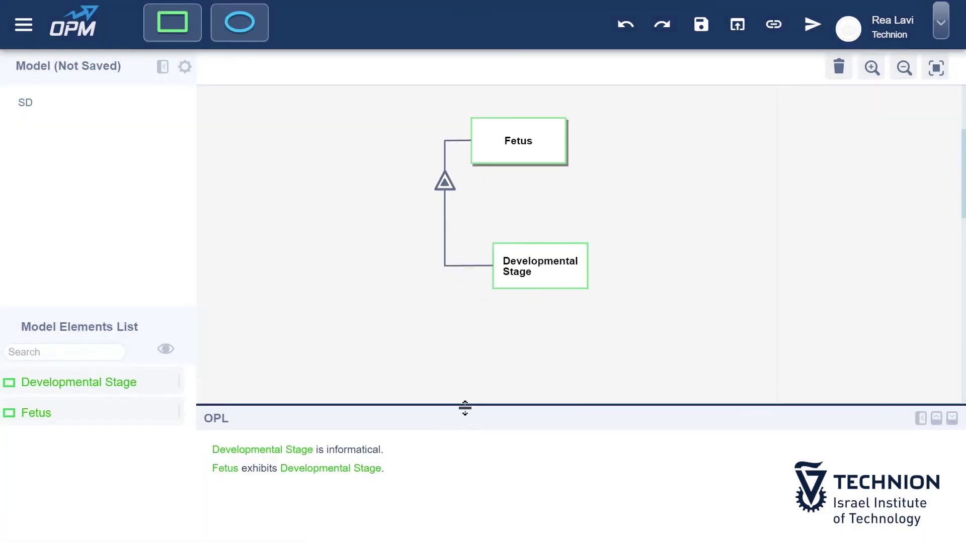
Give Developmental Stage two states, 'embryo' and 'baby'
left_click(563, 257)
left_click(457, 215)
left_click(489, 192)
type("embryo")
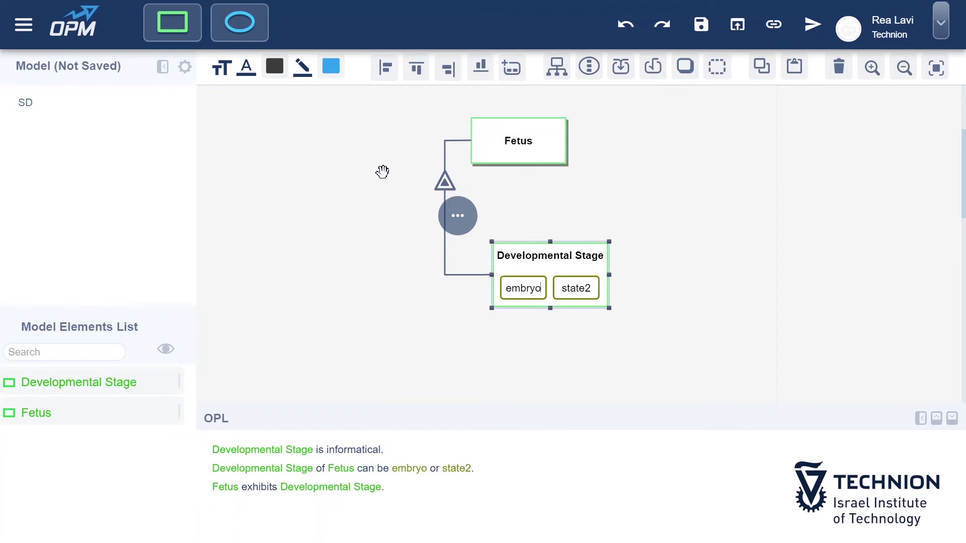
left_click(382, 170)
double_click(575, 287)
type("baby")
key("Return")
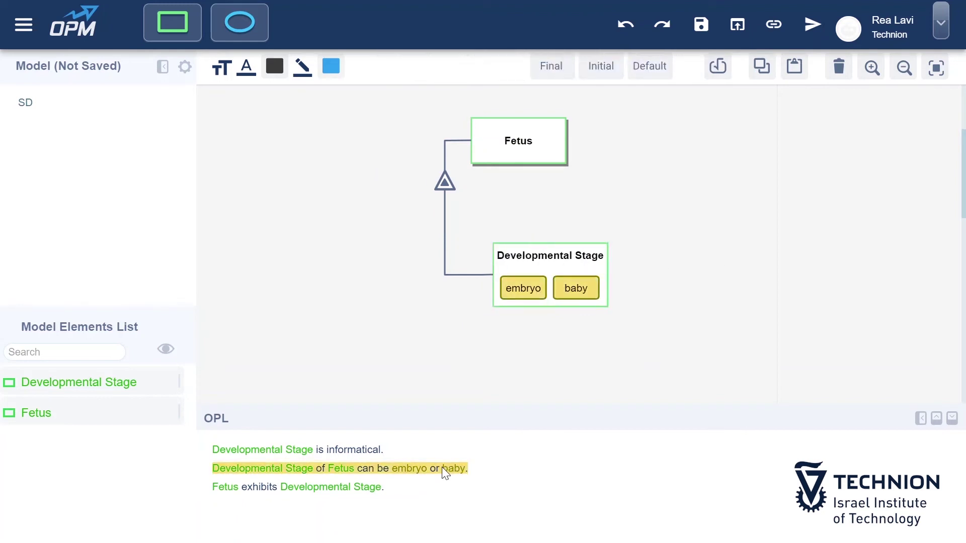
Remove Developmental Stage and its link, leaving Fetus alone
left_click(586, 255)
left_click(458, 221)
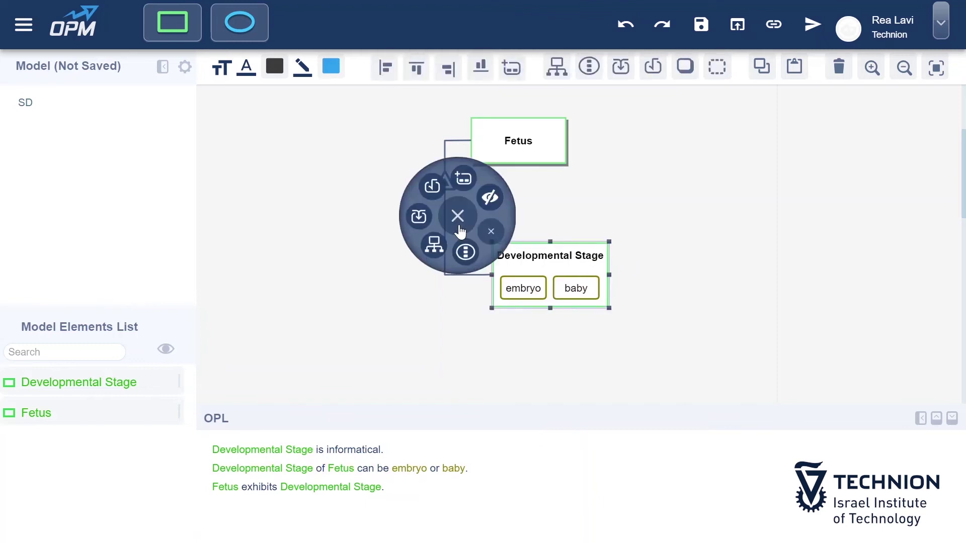
left_click(486, 234)
Add two states to Fetus and rename them 'embryo' and 'baby'
left_click(515, 145)
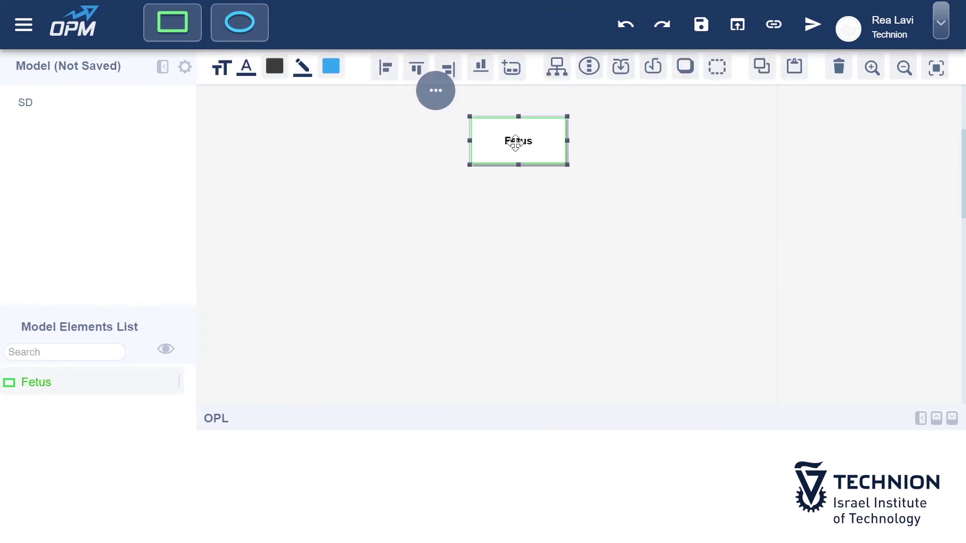
left_click(445, 98)
left_click(468, 68)
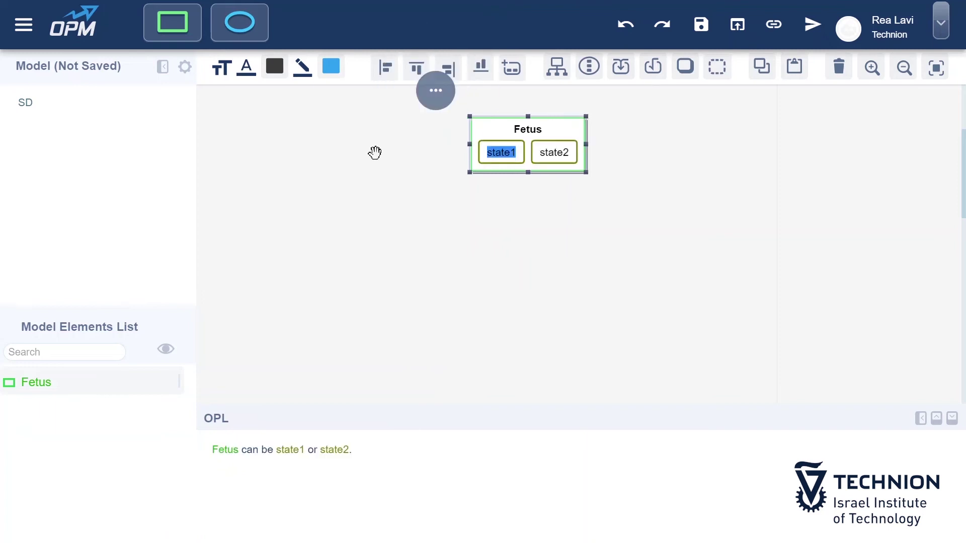
type("embryo")
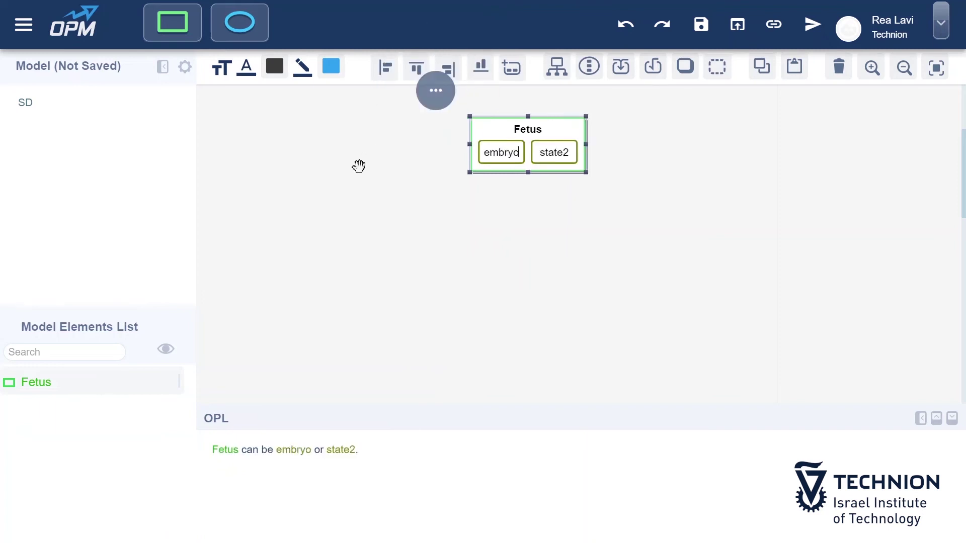
left_click(359, 166)
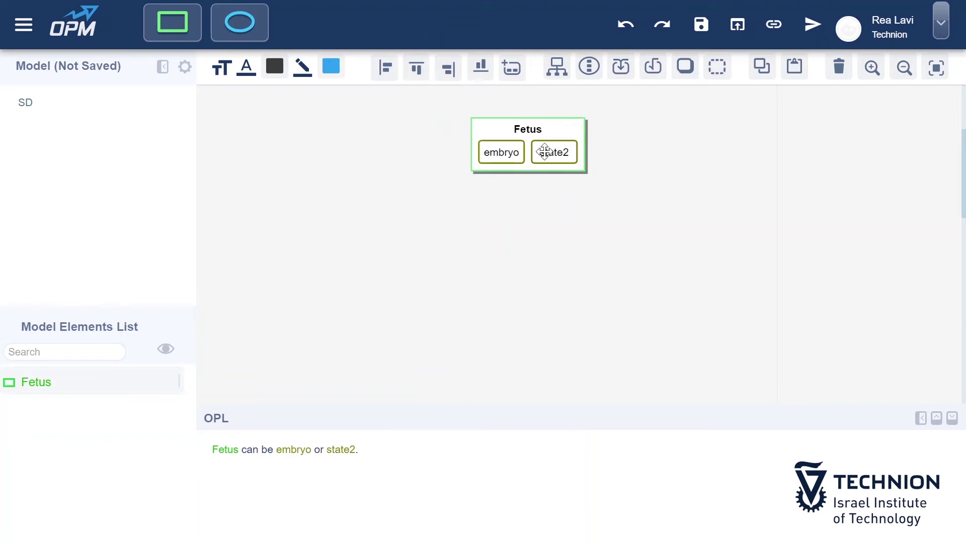
double_click(544, 152)
type("baby")
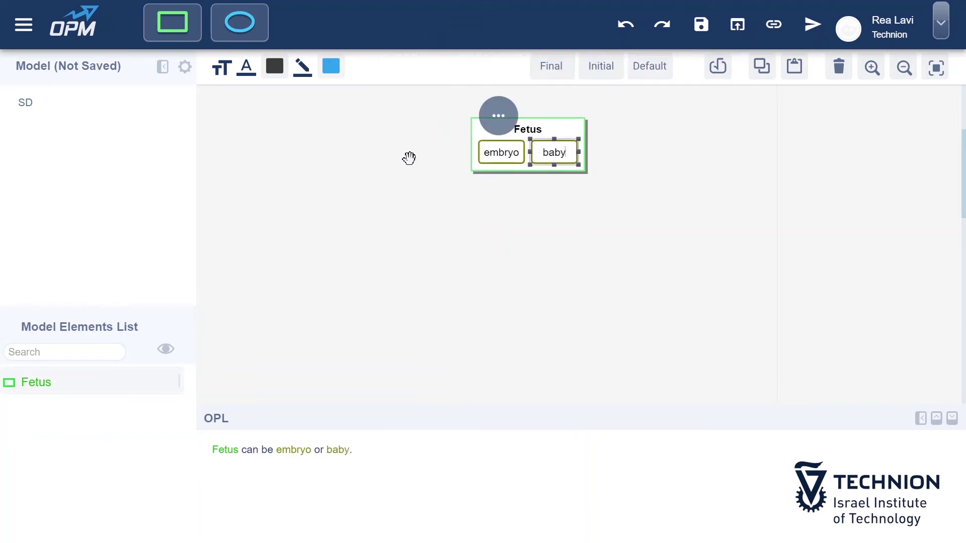
left_click(392, 160)
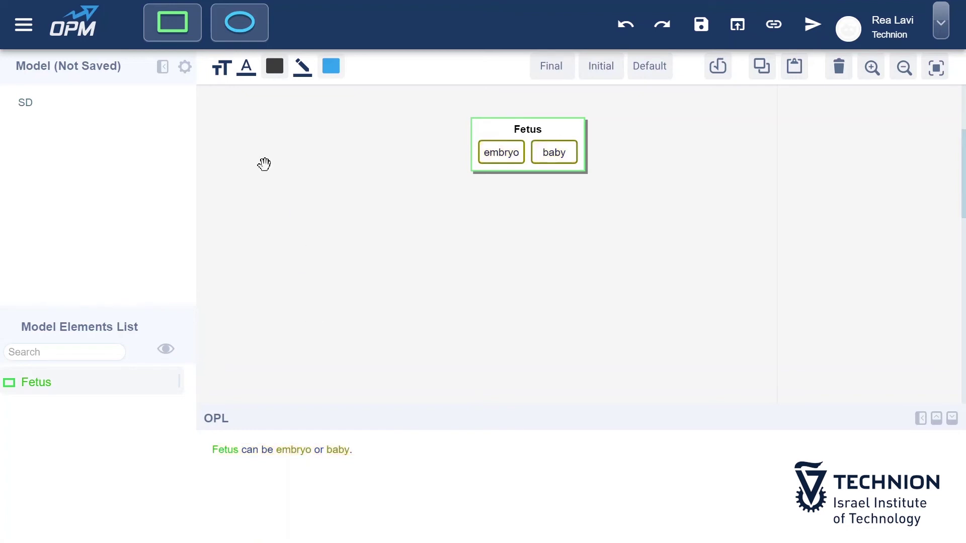
Place a 'Fetus Developing' process under Fetus, linked by an in/out pair from embryo to baby
mouse_move(243, 37)
left_mouse_down()
mouse_move(424, 131)
mouse_move(520, 239)
left_mouse_up()
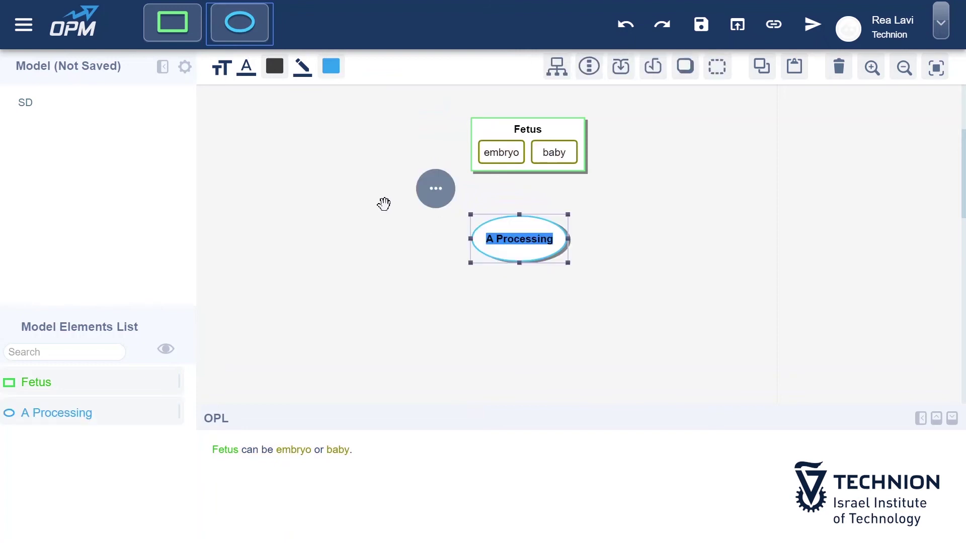
type("Fetus Develop")
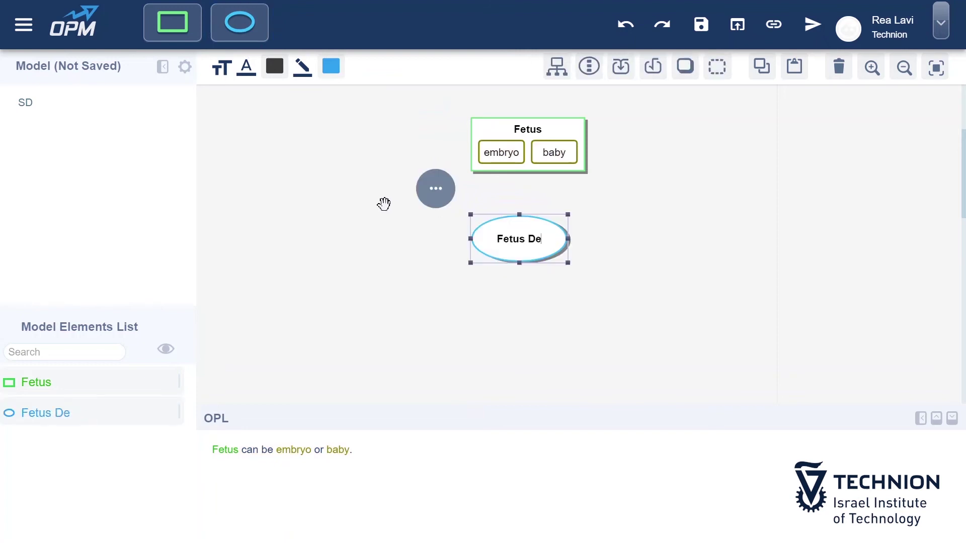
type("ing")
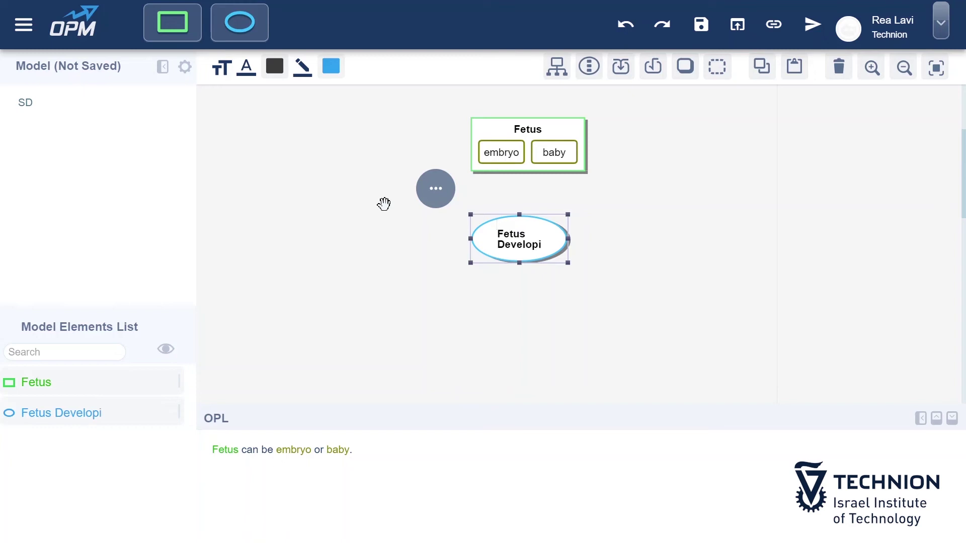
left_click(366, 200)
left_click_drag(511, 235, 518, 223)
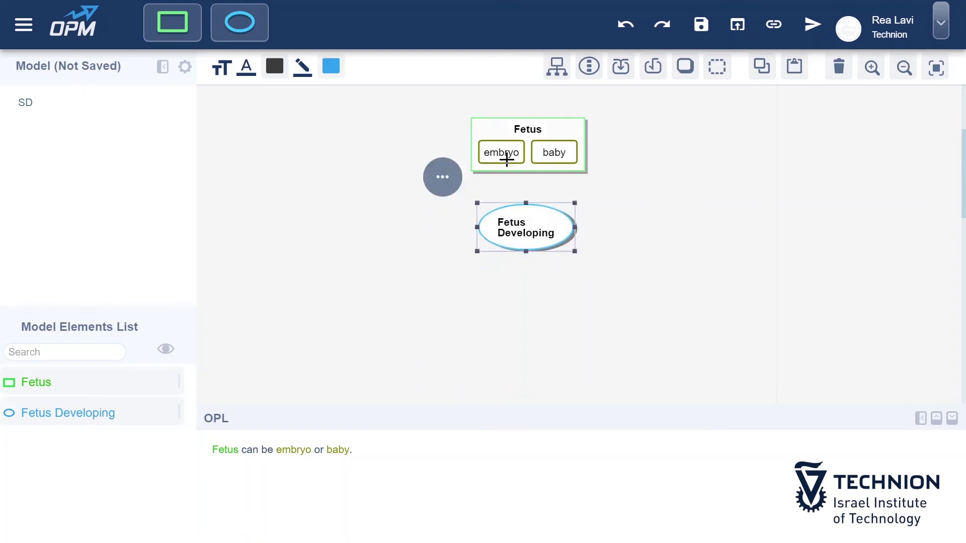
left_click_drag(508, 155, 524, 229)
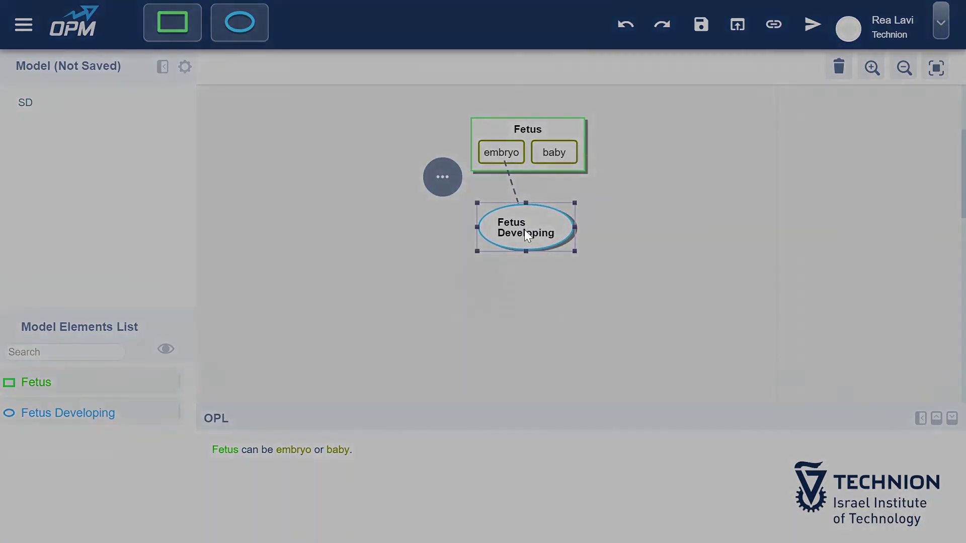
left_click(448, 194)
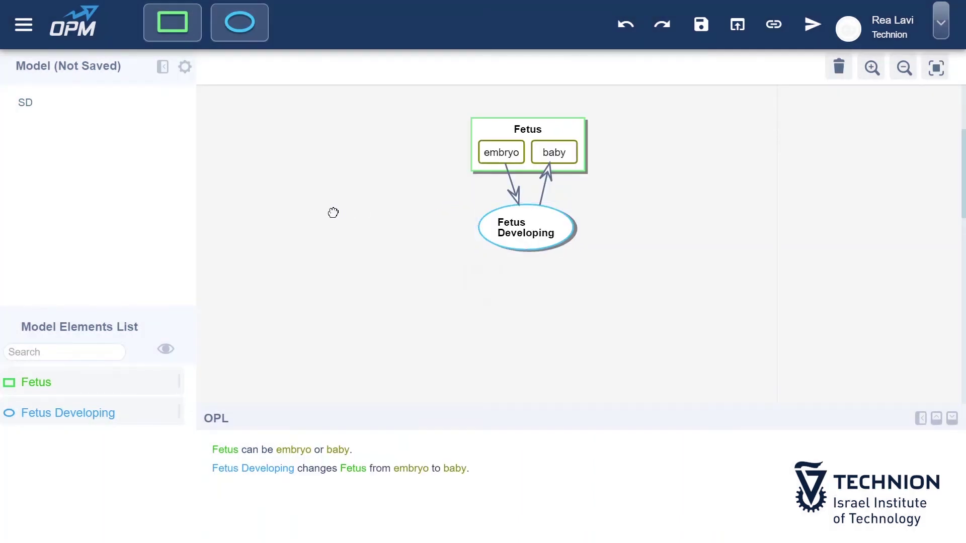